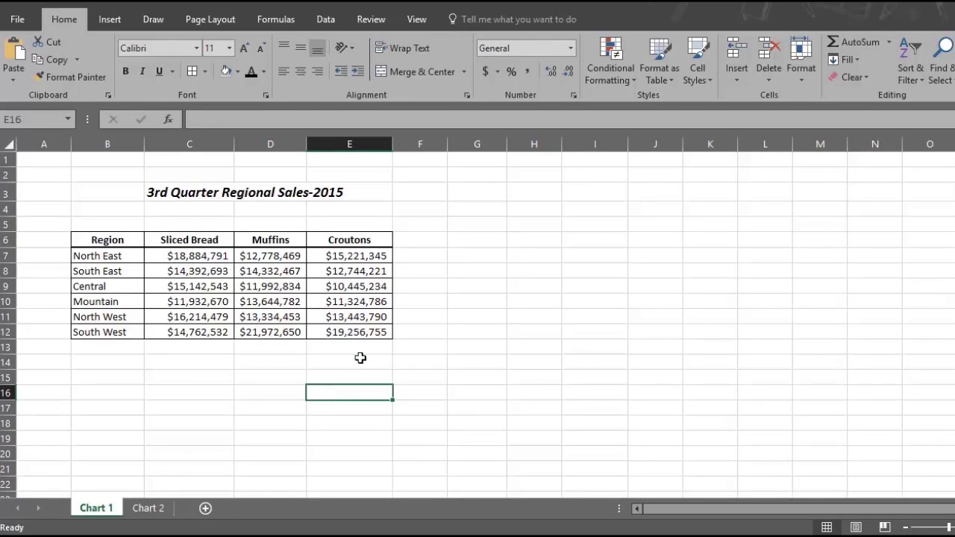
# Step: Insert a default column chart of the regional sales table B6:E12 with Alt+F1 and place it beside the table
pyautogui.moveTo(362, 331); pyautogui.dragTo(117, 244)
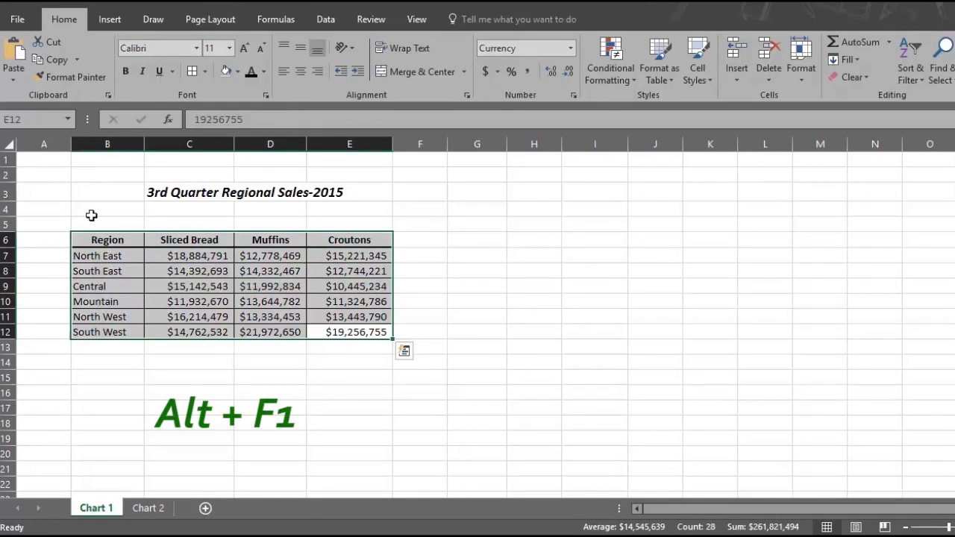
pyautogui.hotkey('alt', 'F1')
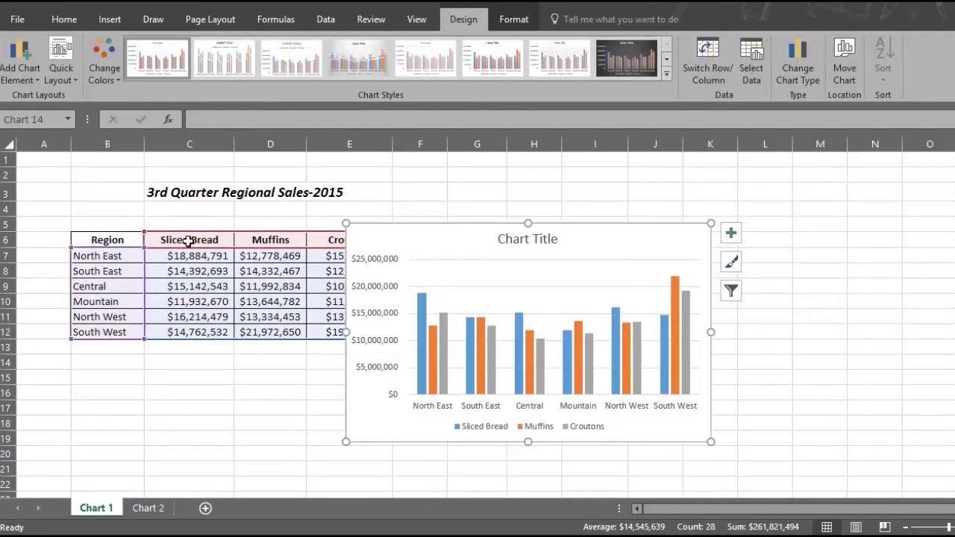
pyautogui.moveTo(400, 240); pyautogui.dragTo(458, 228)
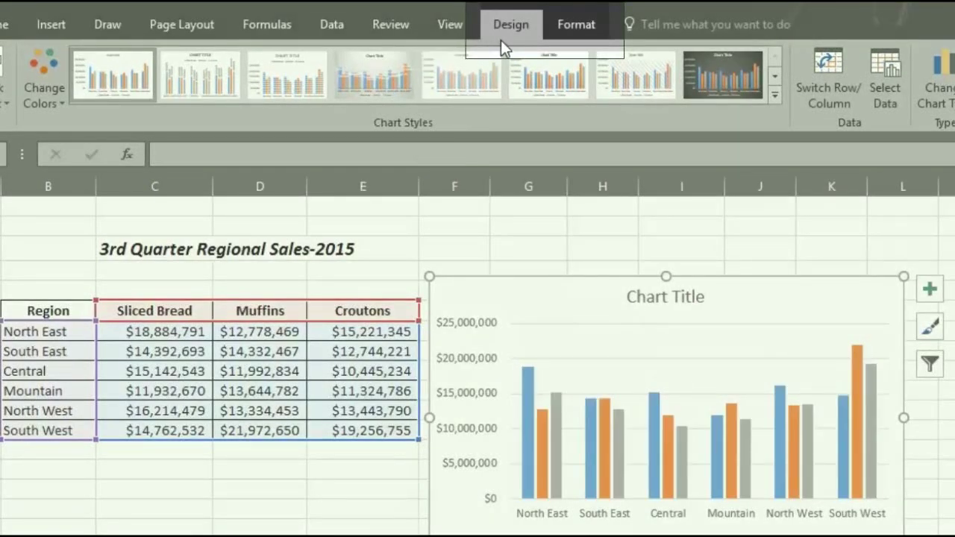
pyautogui.click(576, 26)
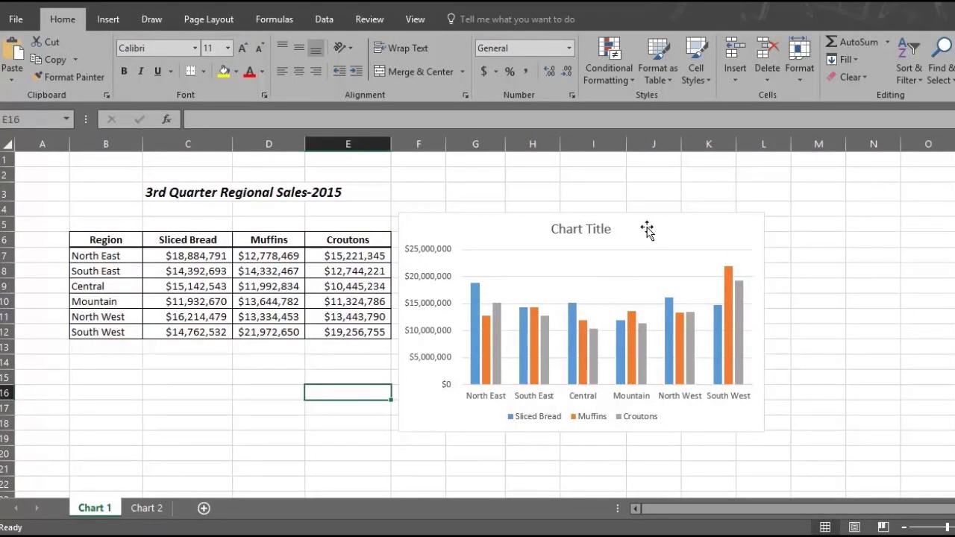
# Step: Replace the chart with a Quick Analysis Clustered Column chart of the regional sales table
pyautogui.click(646, 231)
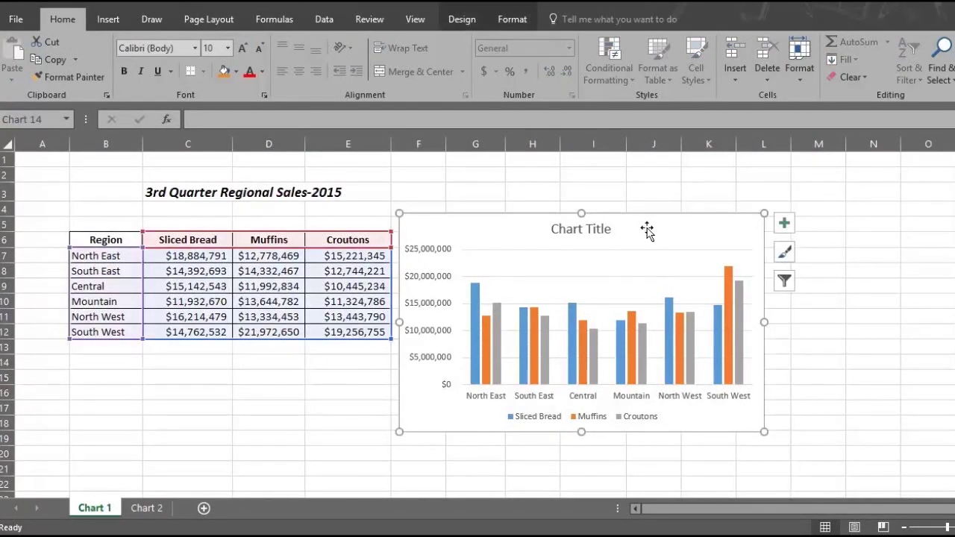
pyautogui.press('Delete')
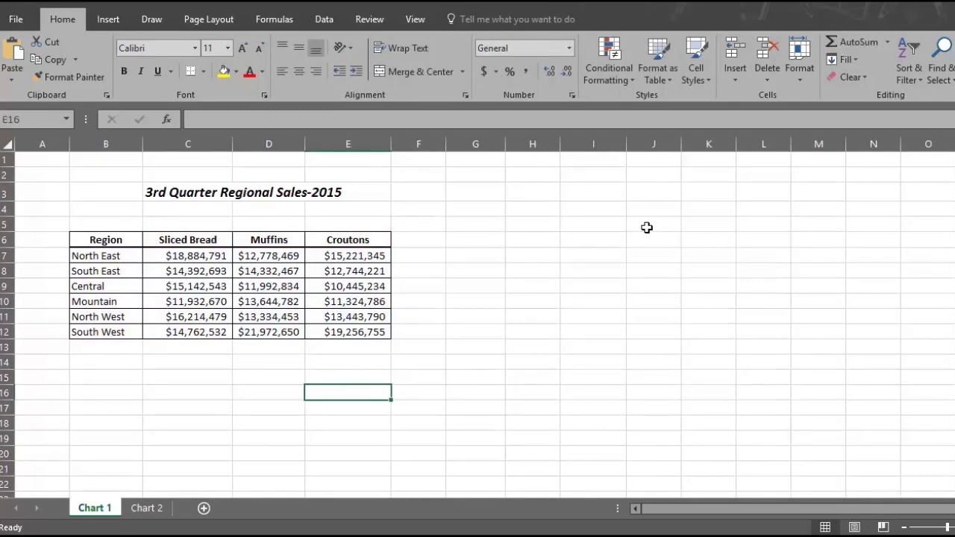
pyautogui.moveTo(373, 332); pyautogui.dragTo(104, 242)
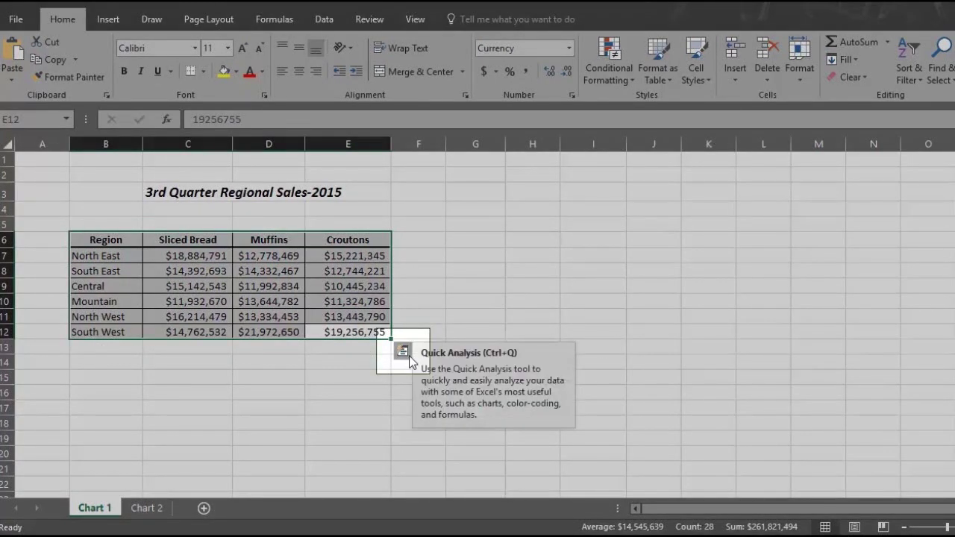
pyautogui.click(409, 356)
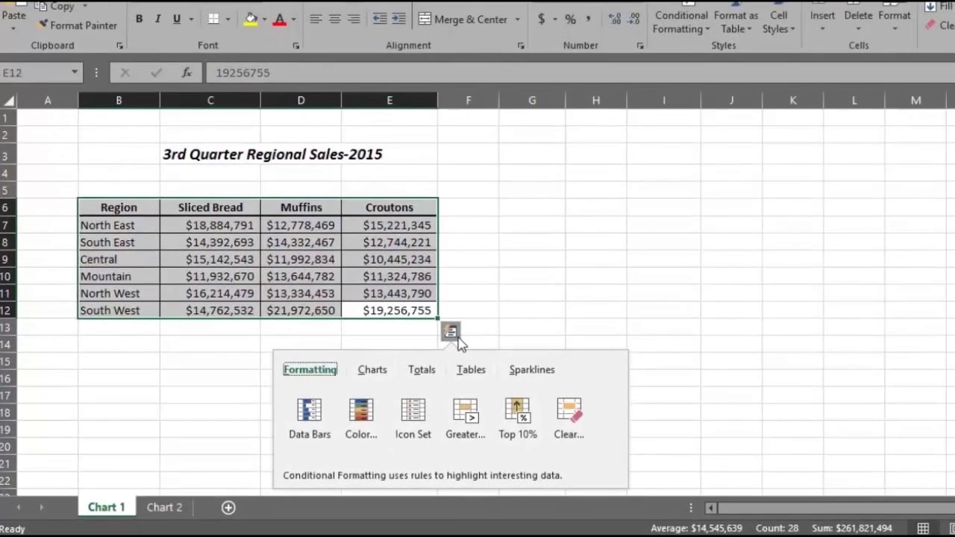
pyautogui.click(372, 370)
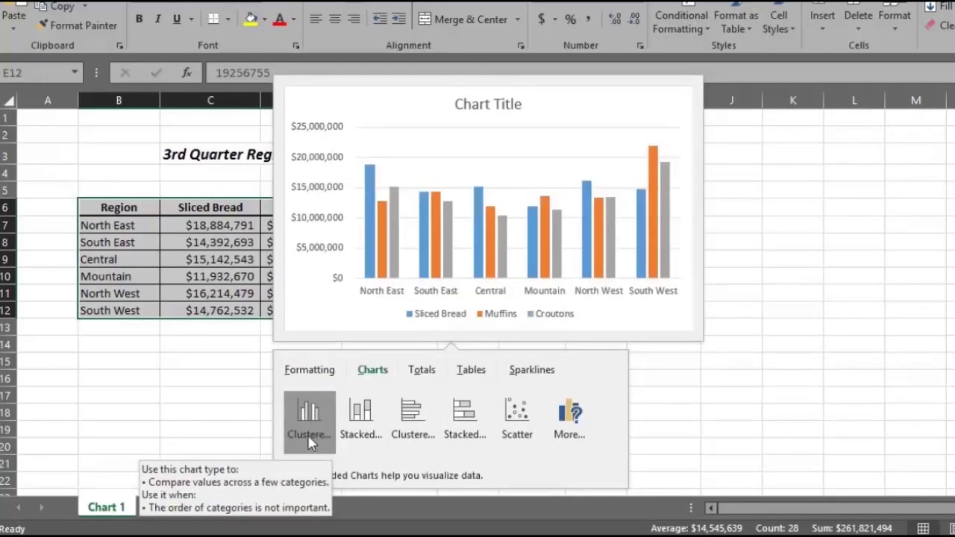
pyautogui.click(311, 441)
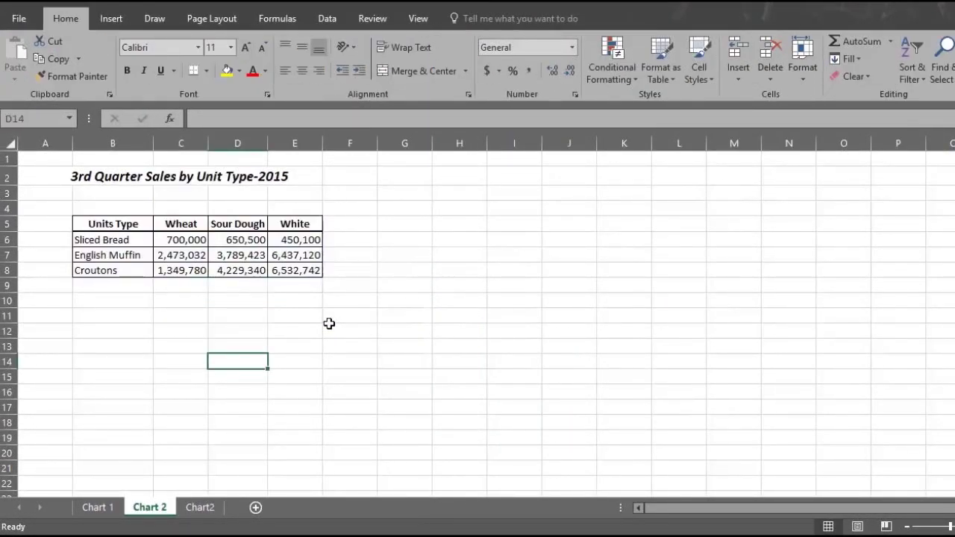
# Step: Select the unit-type sales table B5:E8 and show the Insert ribbon
pyautogui.moveTo(308, 273); pyautogui.dragTo(118, 229)
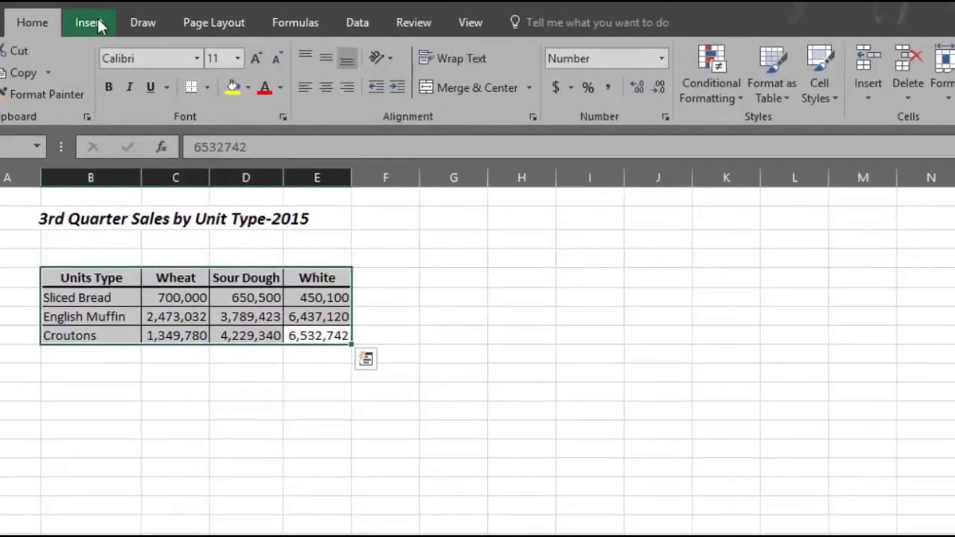
pyautogui.click(88, 22)
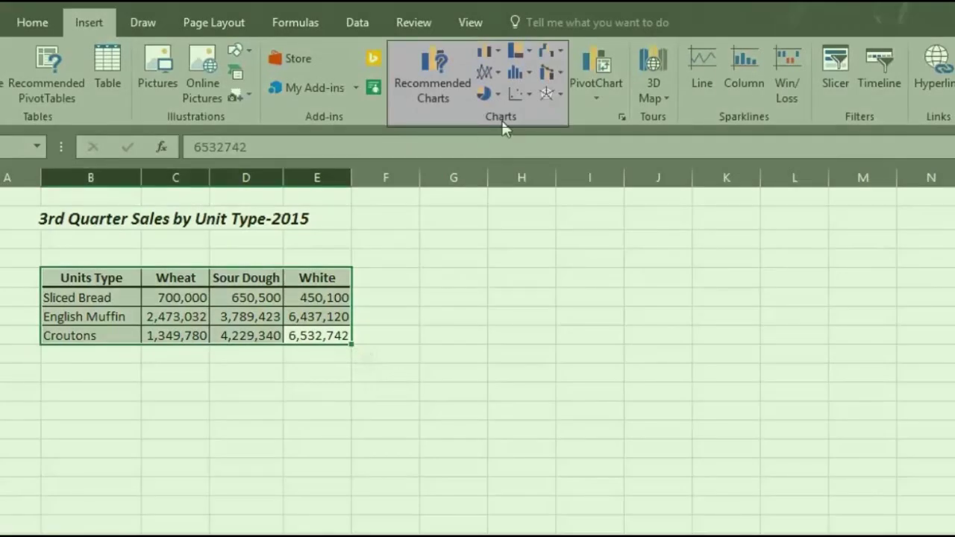
# Step: Insert a Clustered Column chart of the unit-type table after previewing stacked, bar and 3-D alternatives
pyautogui.click(432, 98)
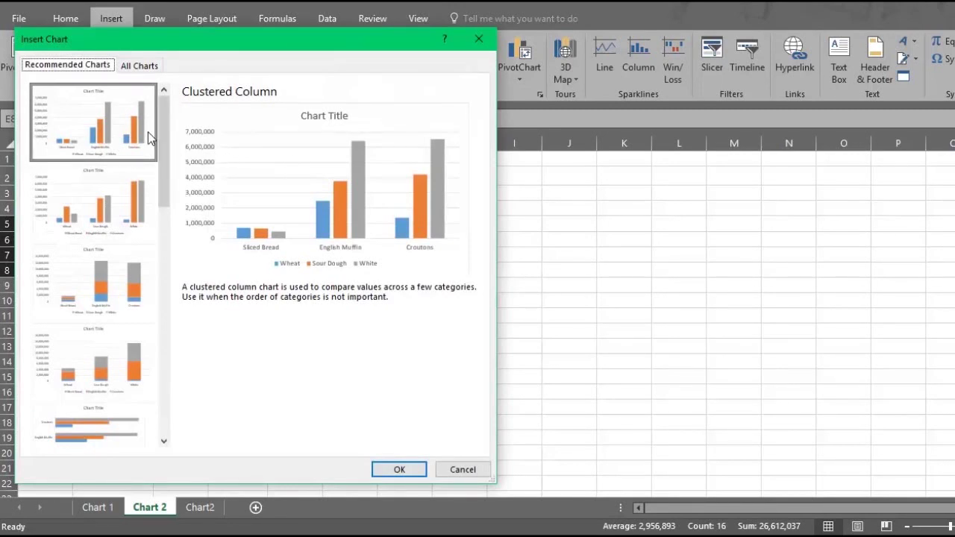
pyautogui.click(140, 287)
pyautogui.click(128, 358)
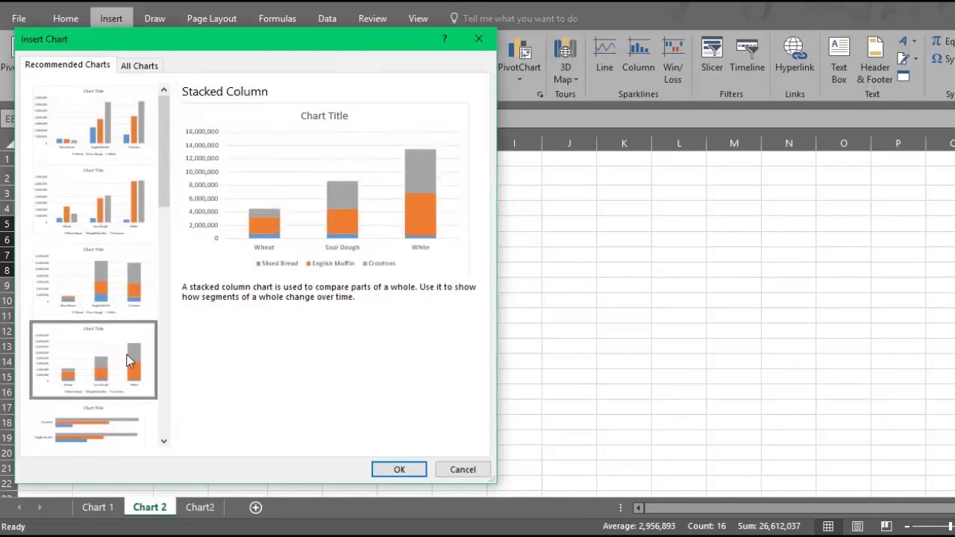
pyautogui.click(123, 431)
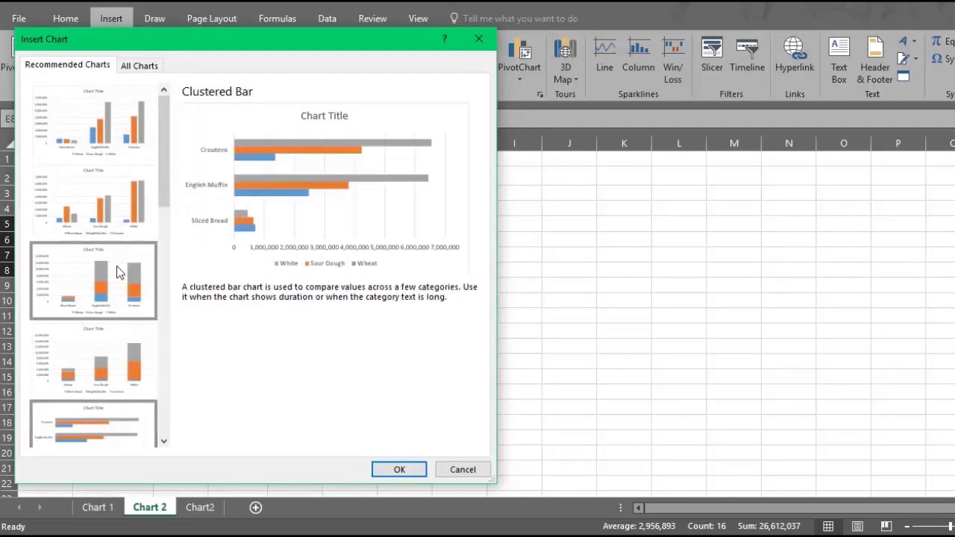
pyautogui.click(123, 147)
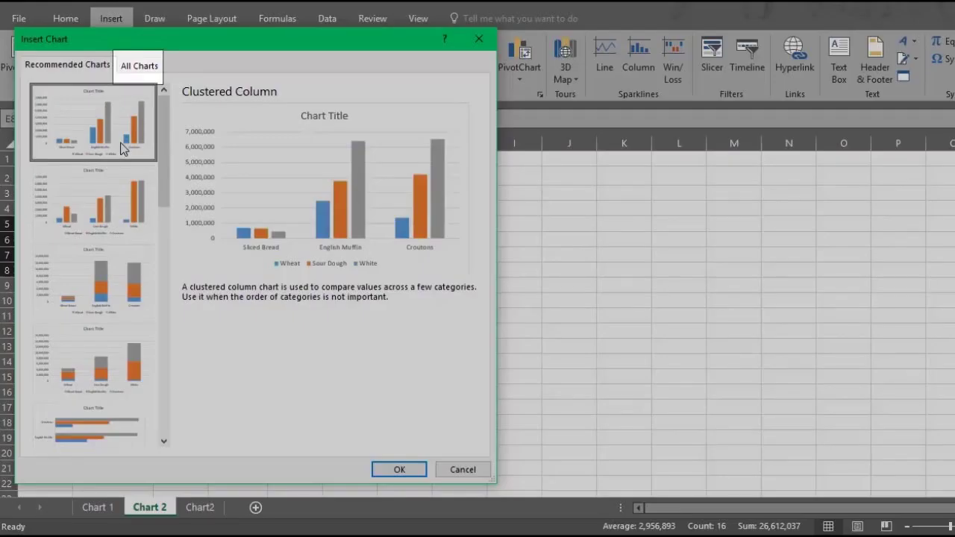
pyautogui.click(142, 67)
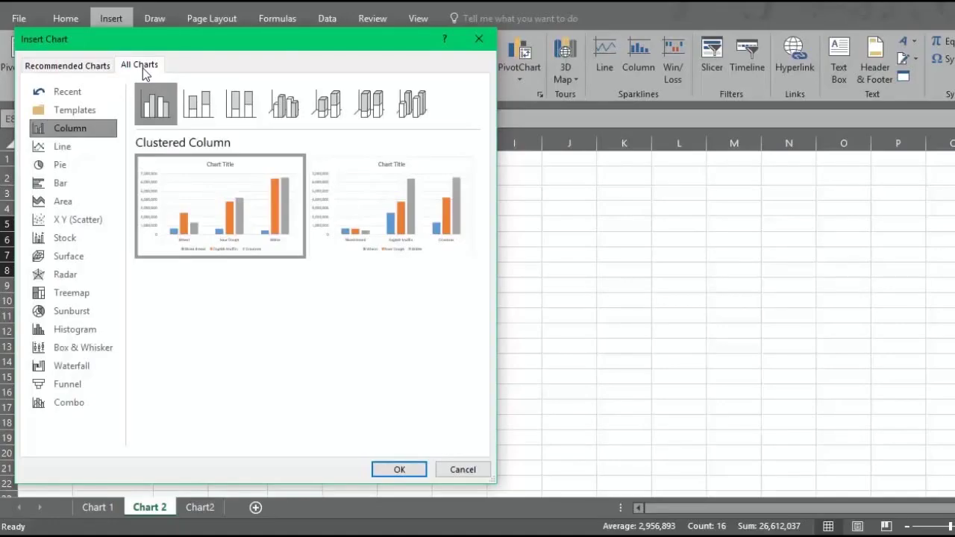
pyautogui.click(200, 107)
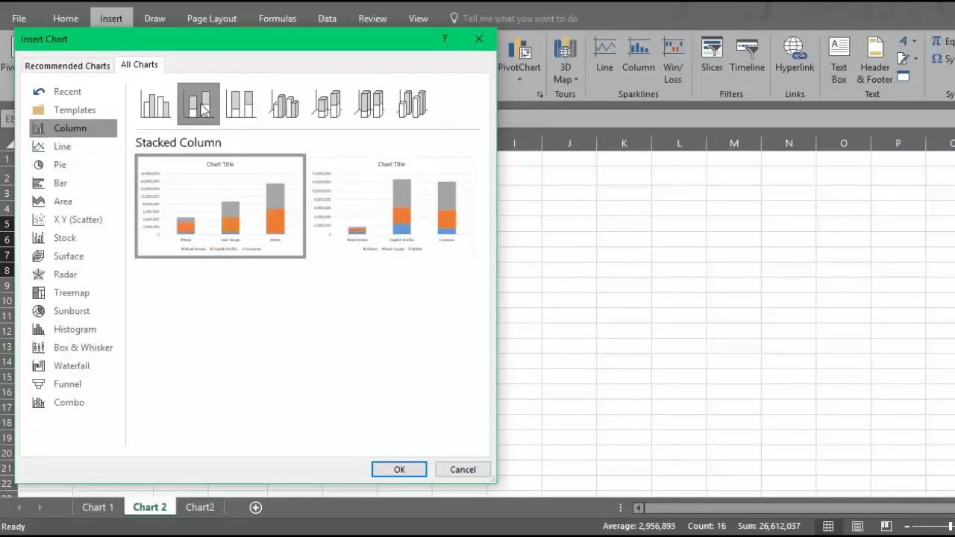
pyautogui.click(240, 104)
pyautogui.click(284, 104)
pyautogui.click(333, 108)
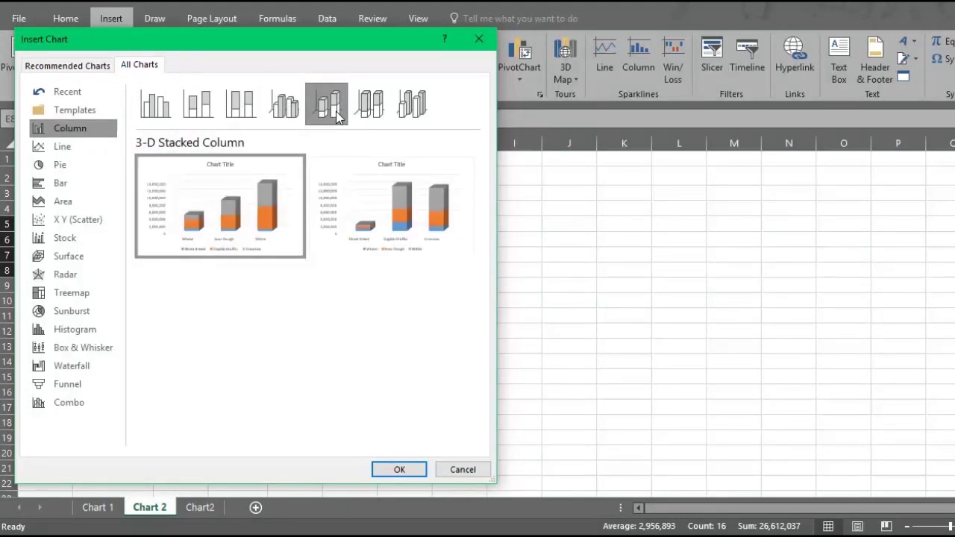
pyautogui.click(158, 110)
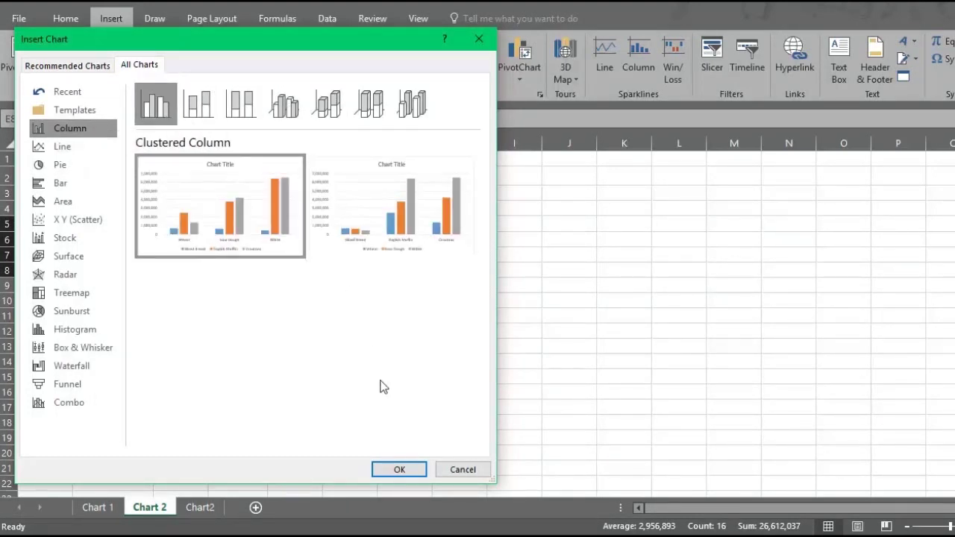
pyautogui.click(410, 469)
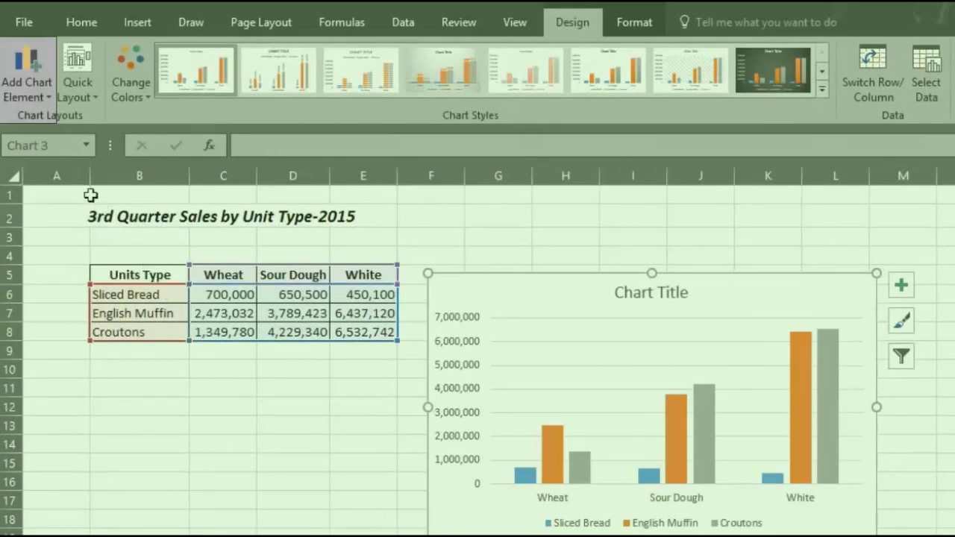
# Step: Move the chart legend to the bottom
pyautogui.click(34, 82)
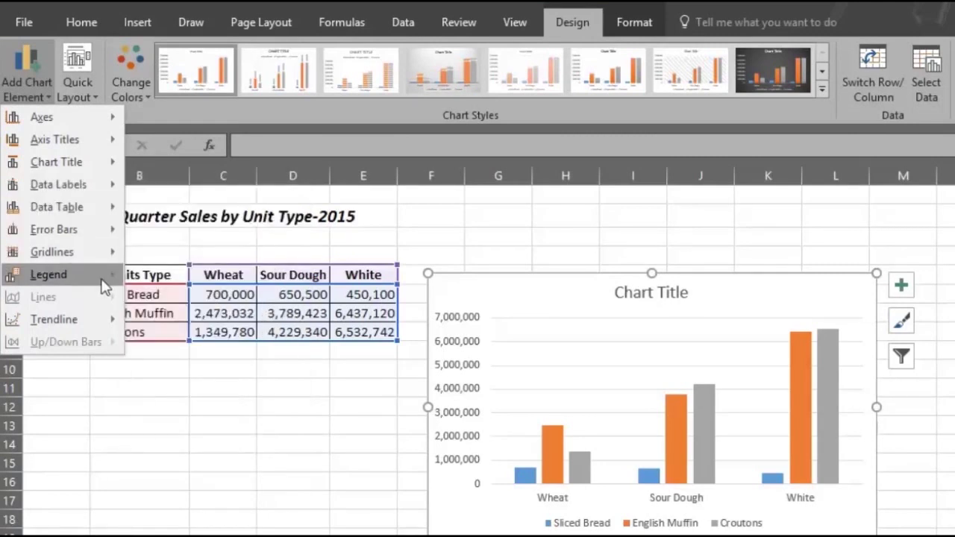
pyautogui.moveTo(106, 287)
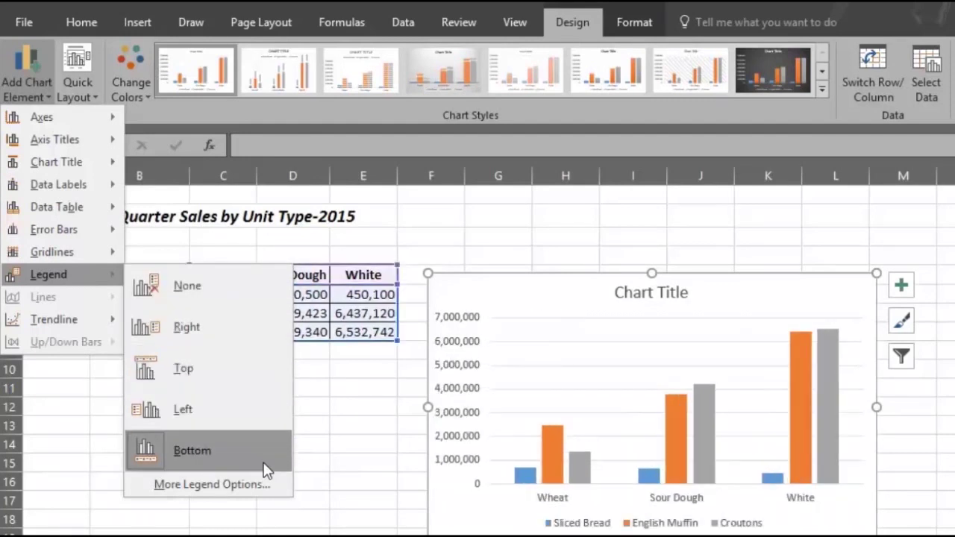
pyautogui.click(266, 468)
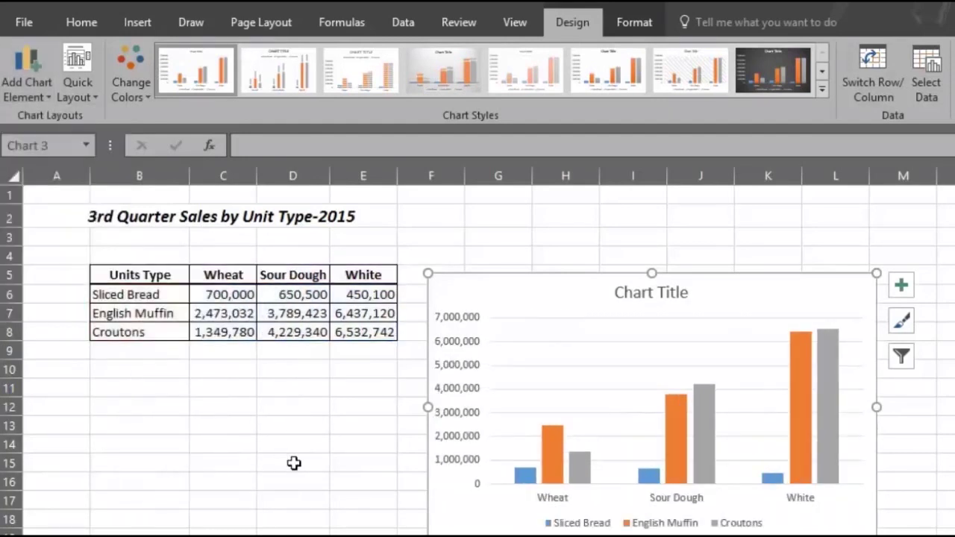
# Step: Title the chart '3rd Quarter Sales by Unit Type-2015' and move it up beside the table
pyautogui.click(640, 294)
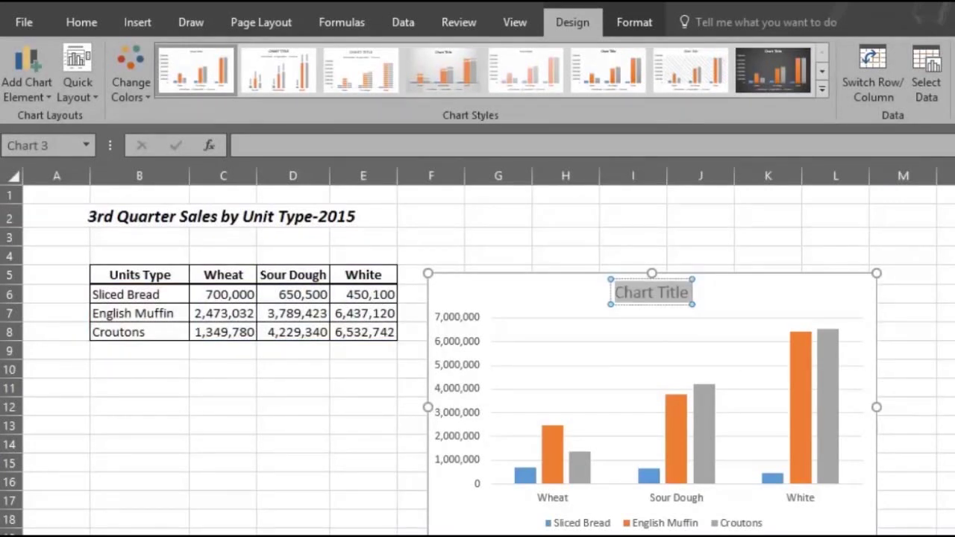
pyautogui.write('3rd Quarter Sales by Unit Type-2015')
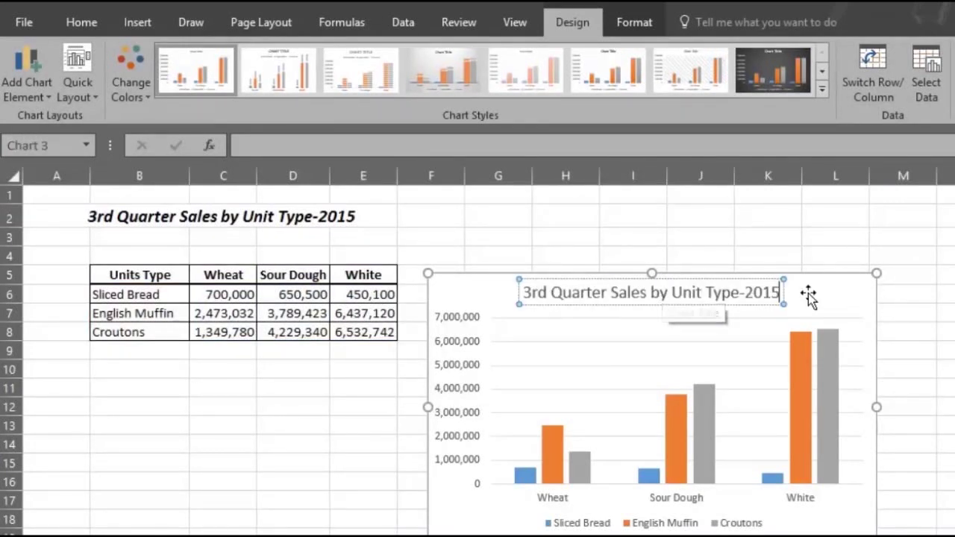
pyautogui.moveTo(805, 292); pyautogui.dragTo(780, 208)
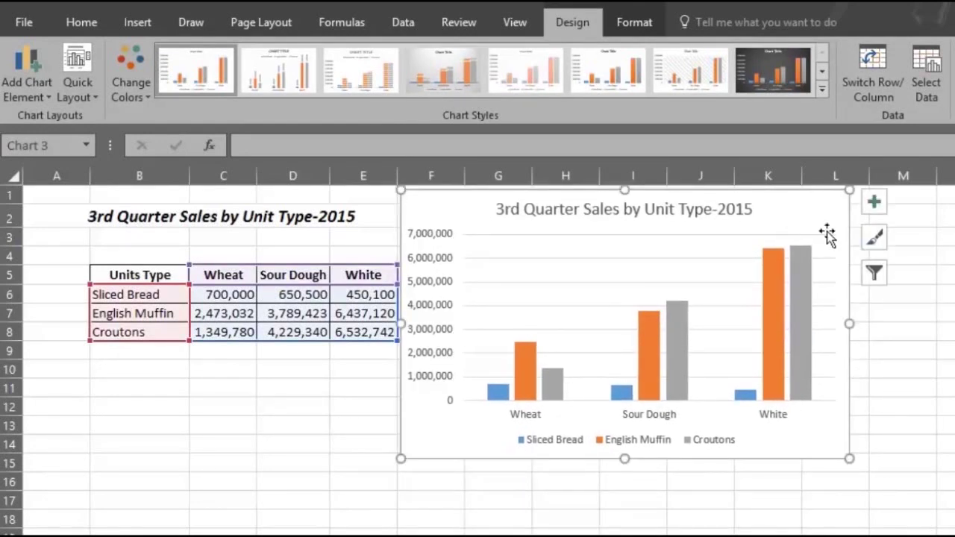
pyautogui.click(919, 366)
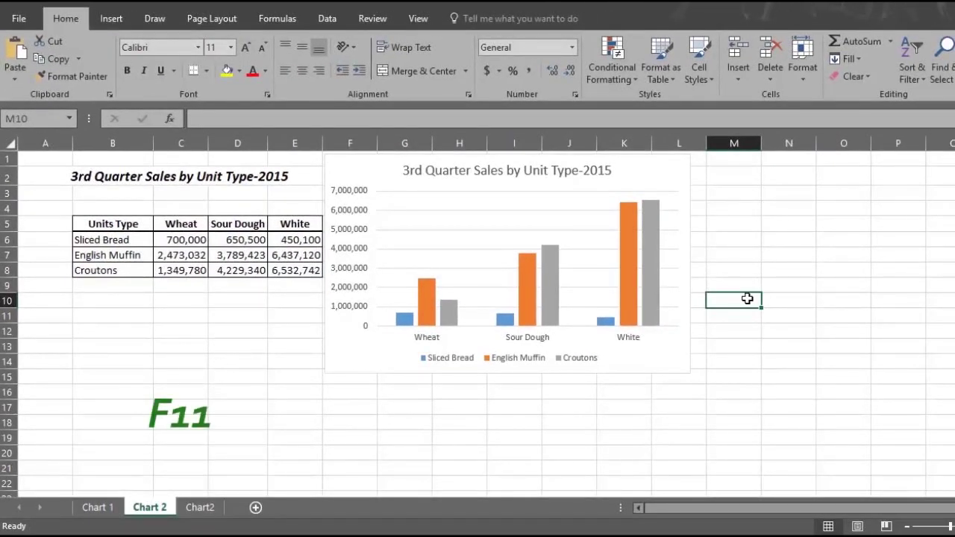
# Step: Create a full-size chart of the unit-type sales on new chart sheet Chart2 with F11
pyautogui.press('F11')
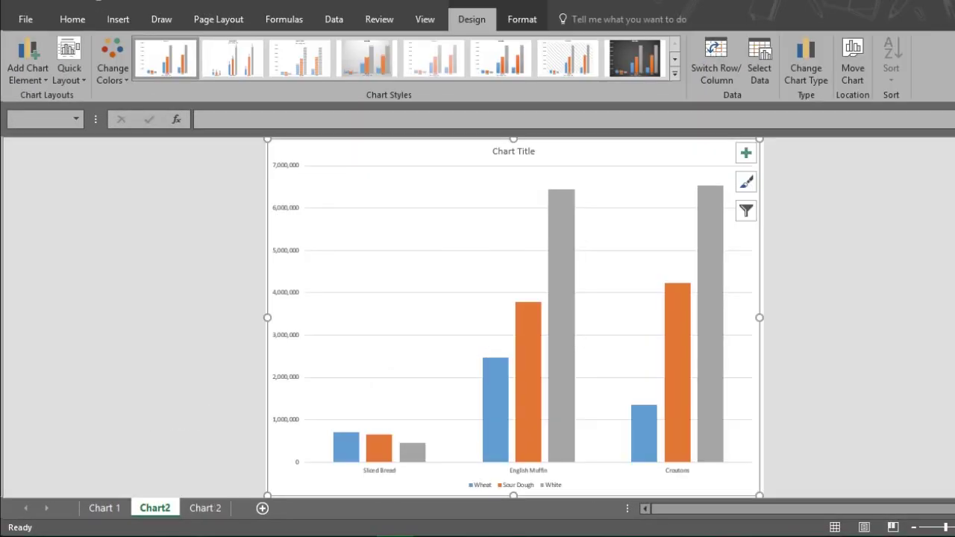